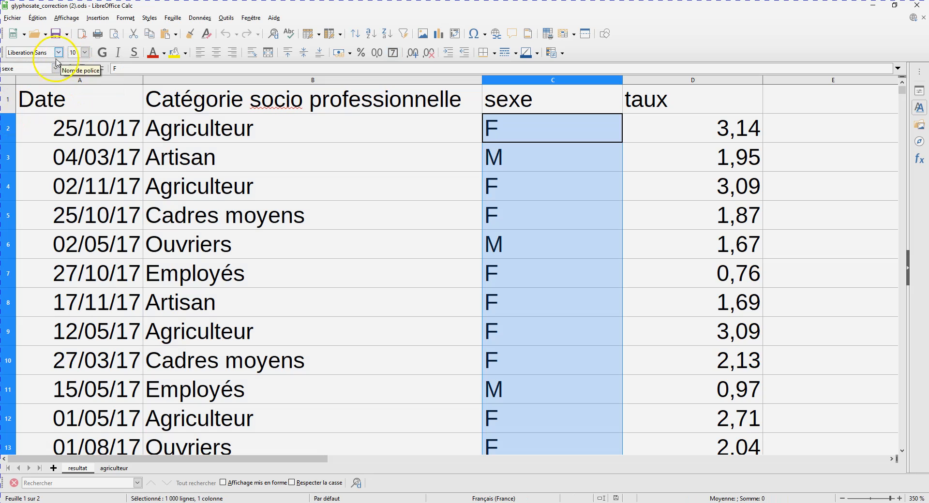
# - Jump to the named range taux, followed by the named cell pas
pyautogui.click(56, 68)
pyautogui.click(20, 119)
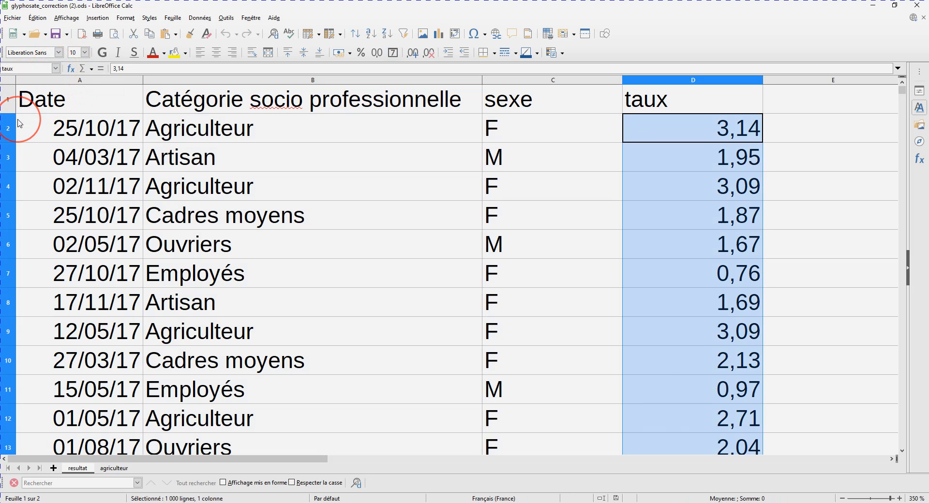
pyautogui.click(55, 68)
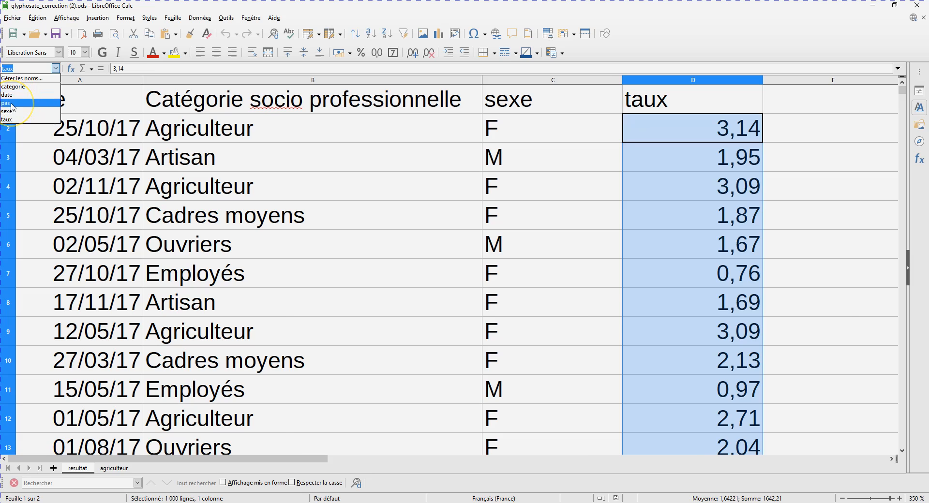
pyautogui.click(20, 103)
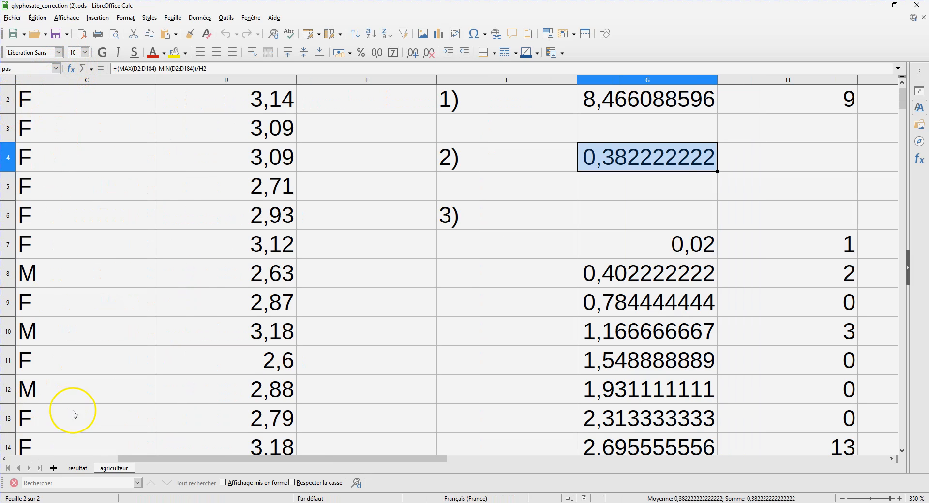
# - On the resultat sheet, examine the three average formulas answering Question 1 in G3, G4 and G5
pyautogui.click(77, 467)
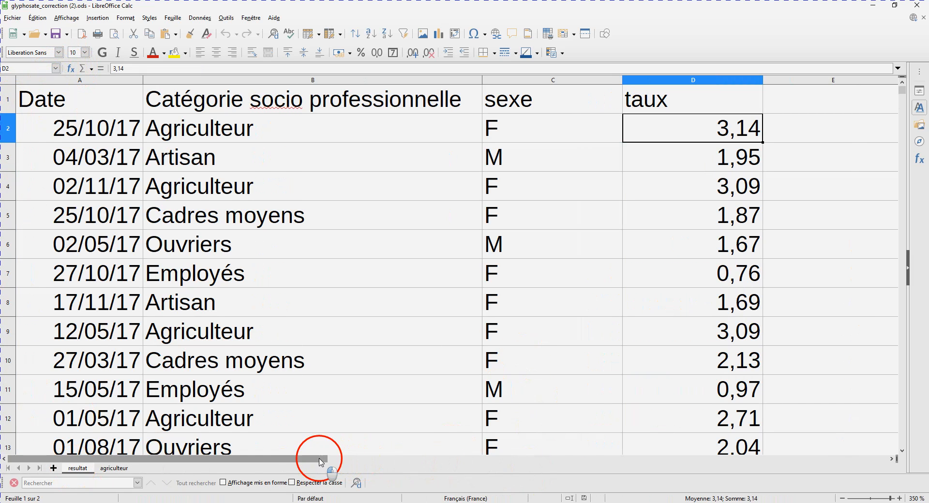
pyautogui.moveTo(321, 458); pyautogui.dragTo(576, 478)
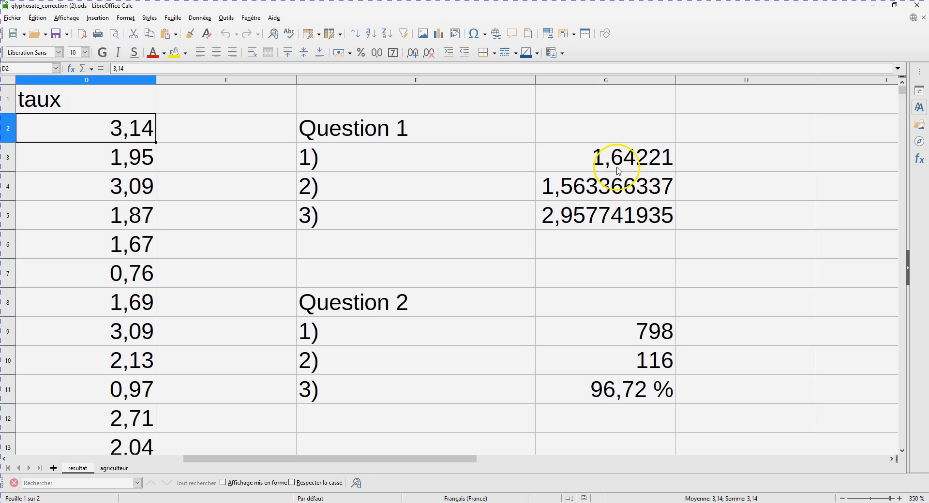
pyautogui.click(629, 157)
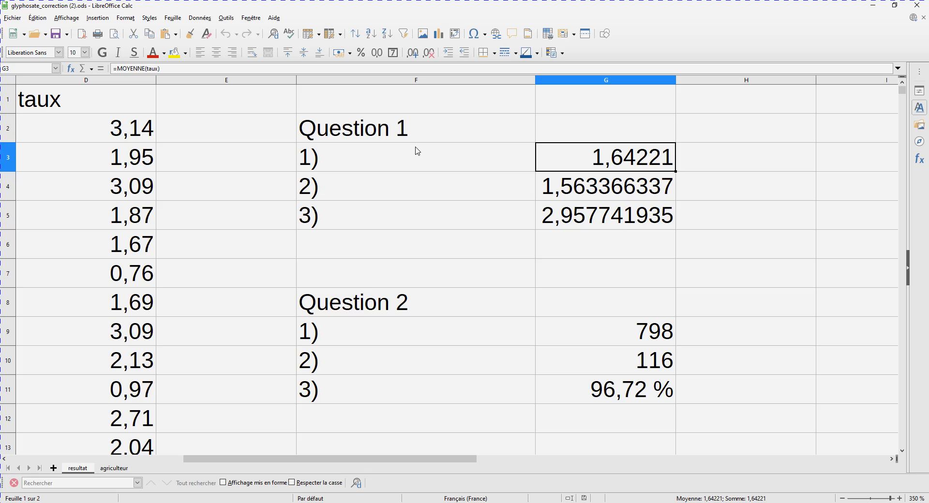
pyautogui.click(585, 188)
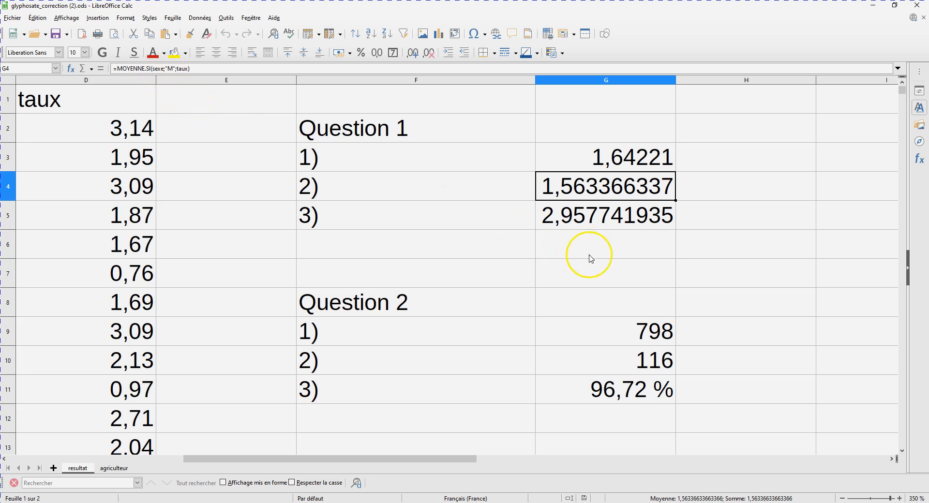
pyautogui.click(588, 214)
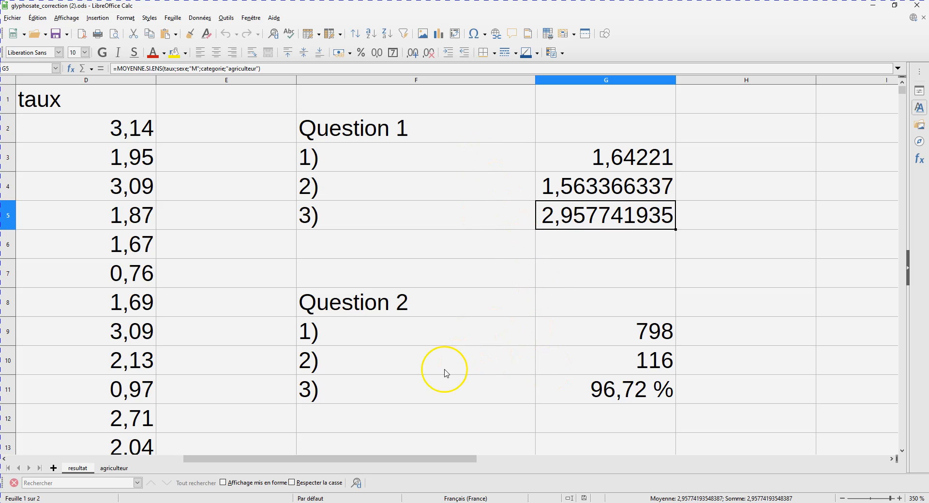
# - Examine the counting and percentage formulas answering Question 2 in G9, G10 and G11
pyautogui.click(599, 339)
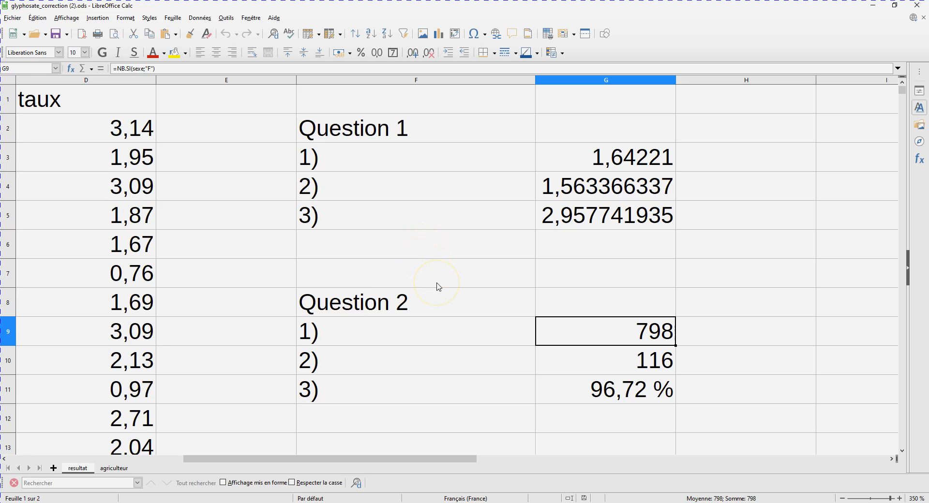
pyautogui.click(596, 359)
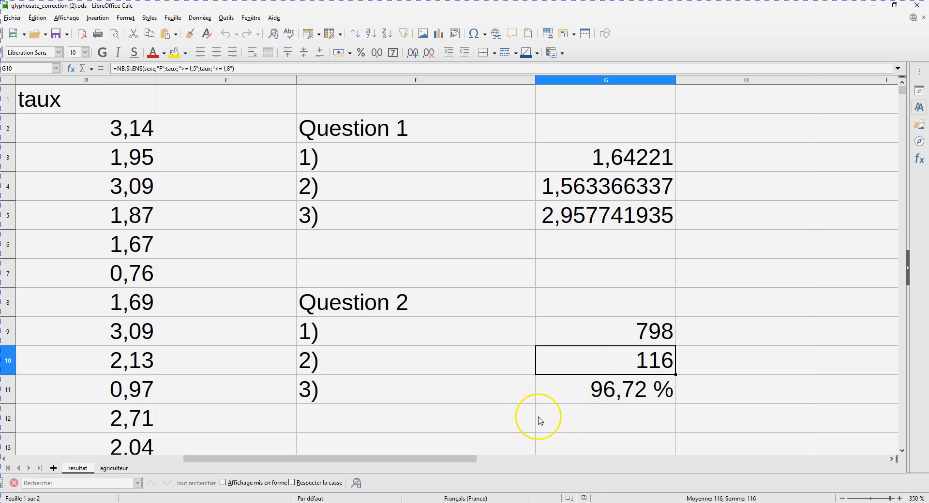
pyautogui.click(556, 393)
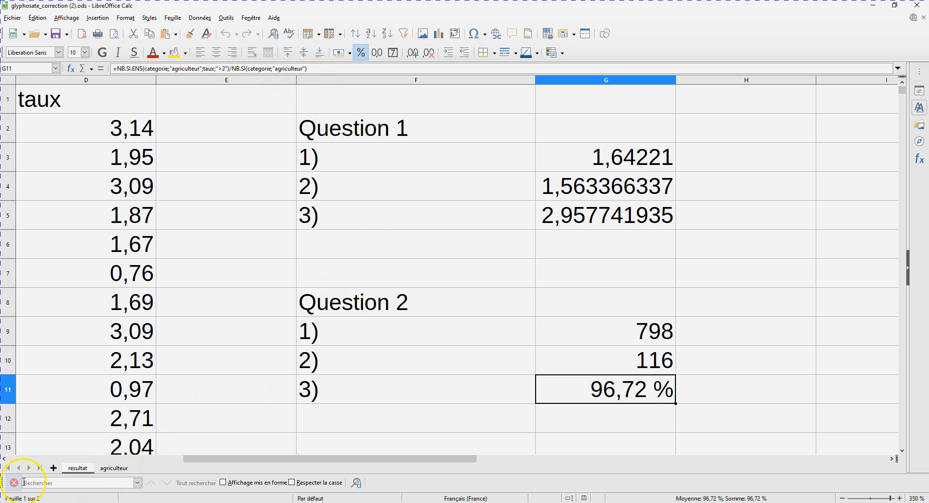
# - Fill the category count formula from G16 down to G21 in the Question 3 table
pyautogui.scroll(-1, 377, 435)
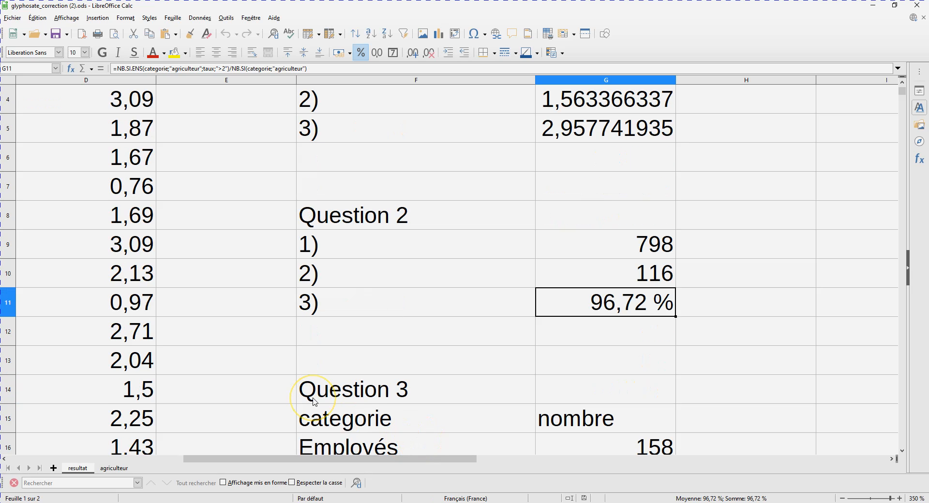
pyautogui.scroll(-3, 510, 435)
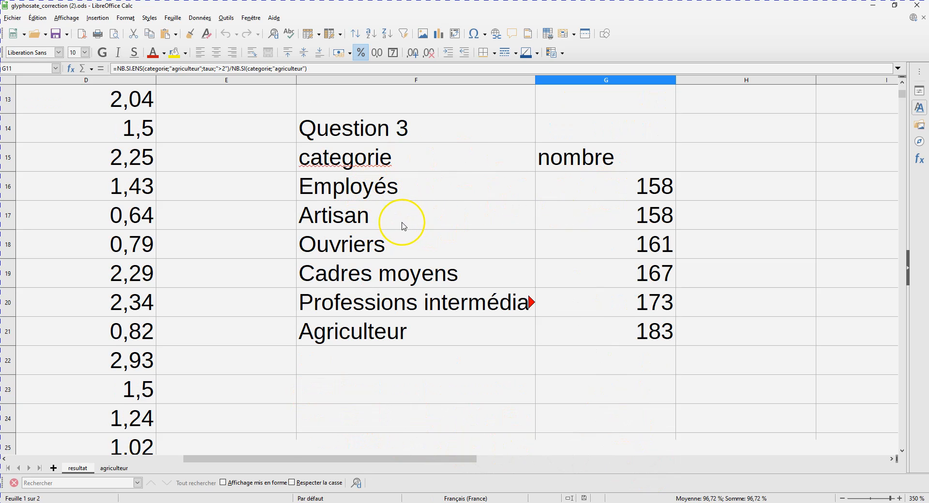
pyautogui.click(586, 193)
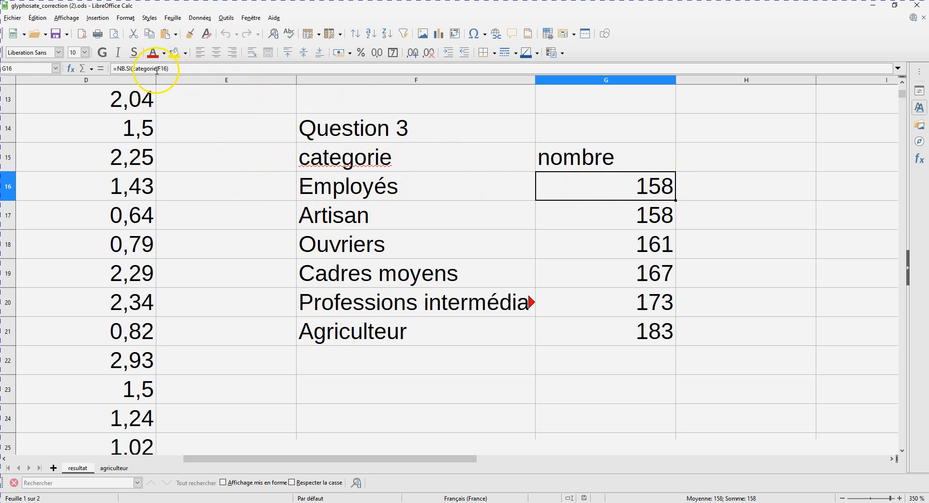
pyautogui.moveTo(676, 200); pyautogui.dragTo(673, 341)
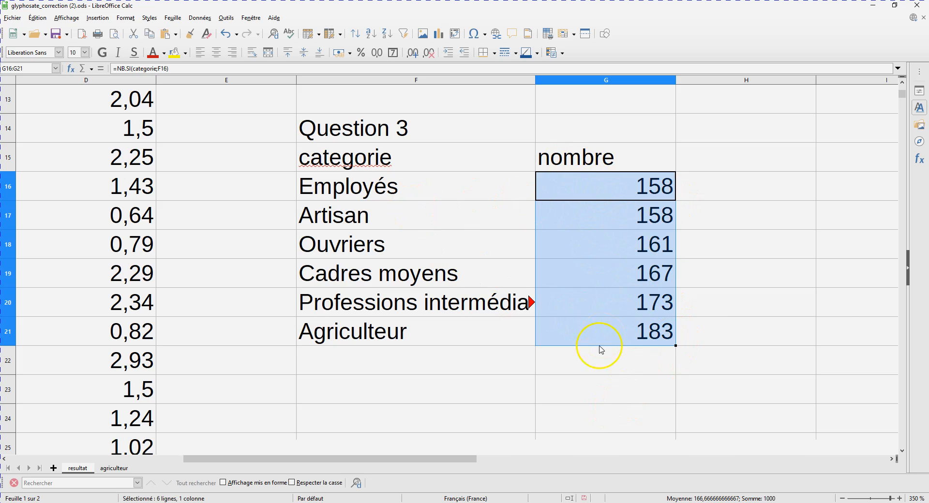
# - Review the bar chart of socio-professional categories below the Question 3 table
pyautogui.scroll(-5, 600, 367)
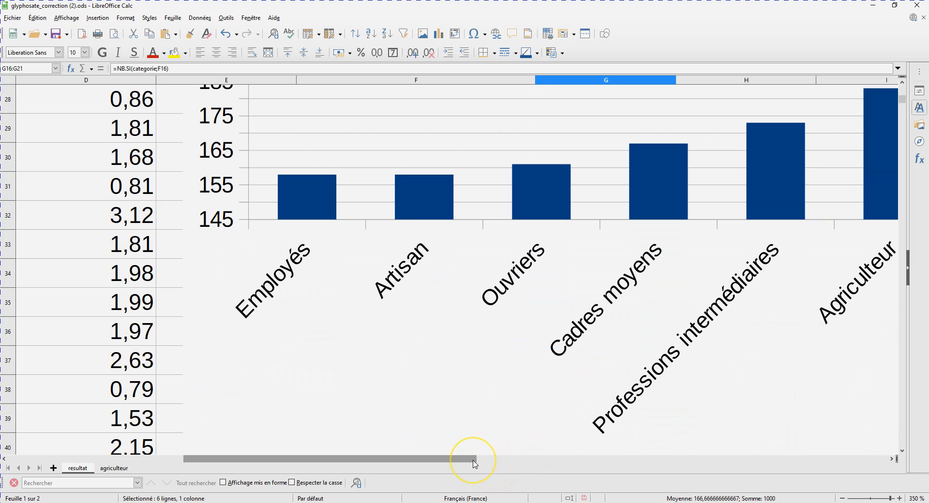
pyautogui.moveTo(477, 458); pyautogui.dragTo(541, 460)
pyautogui.scroll(2, 559, 416)
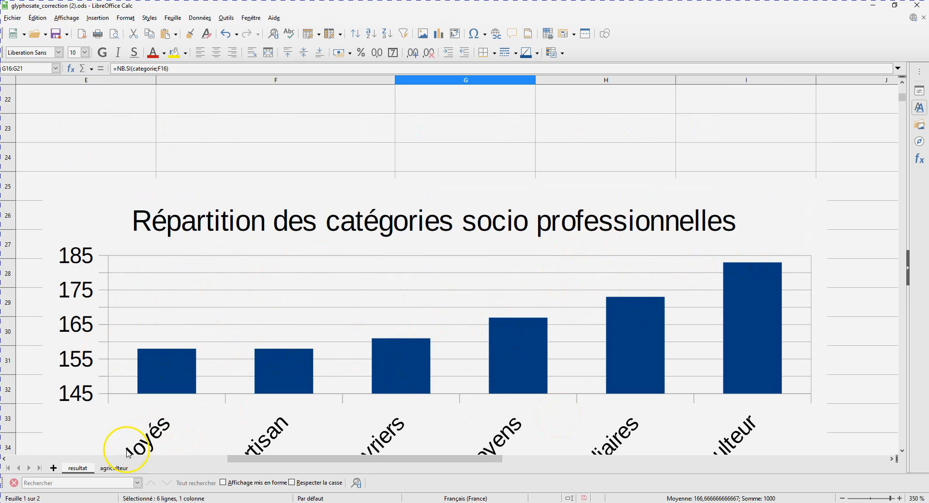
# - On the agriculteur sheet, examine the class count formula in G2, its rounding in H2 and the class width formula in G4
pyautogui.click(114, 468)
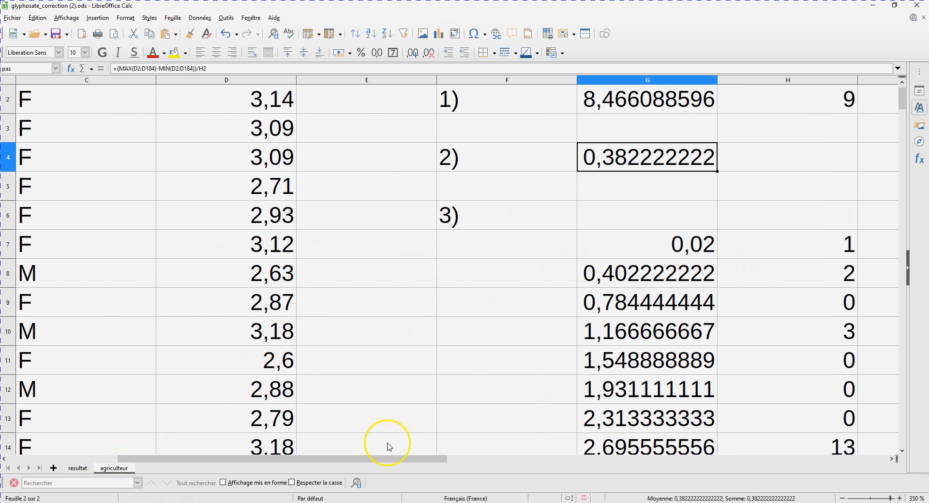
pyautogui.moveTo(394, 459); pyautogui.dragTo(532, 460)
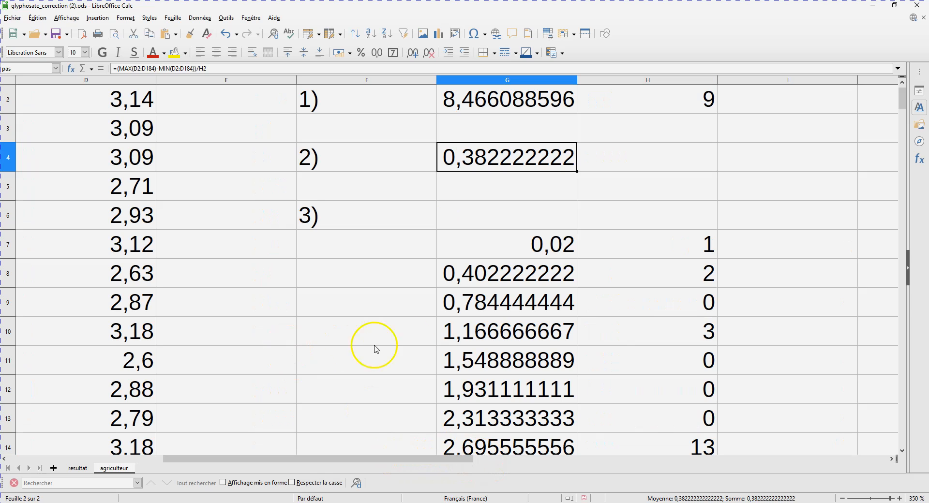
pyautogui.click(492, 101)
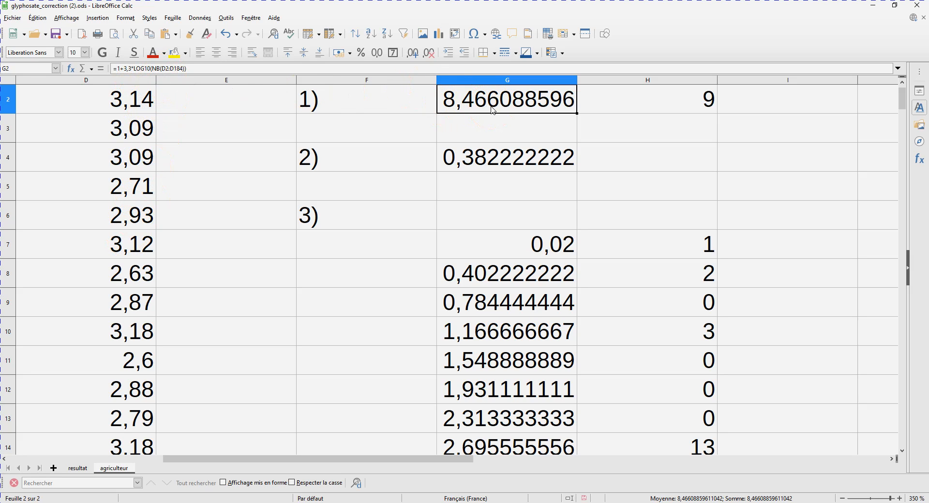
pyautogui.click(644, 104)
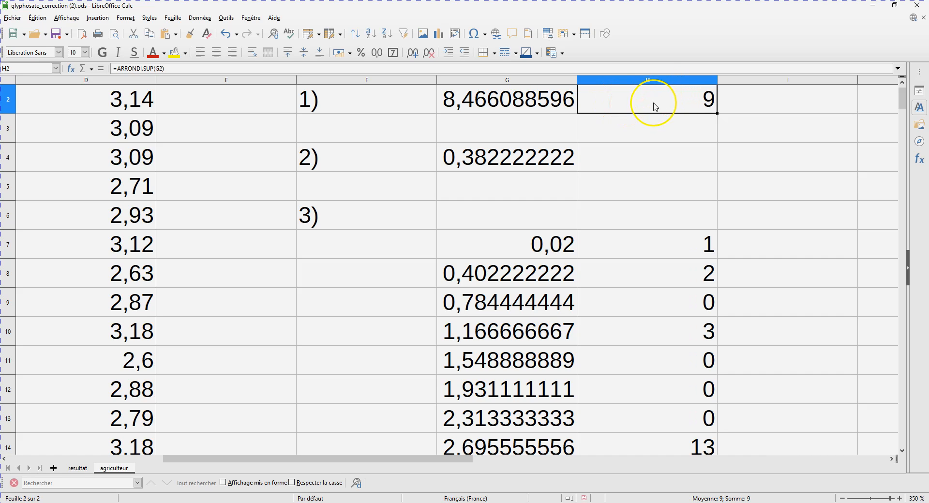
pyautogui.click(496, 154)
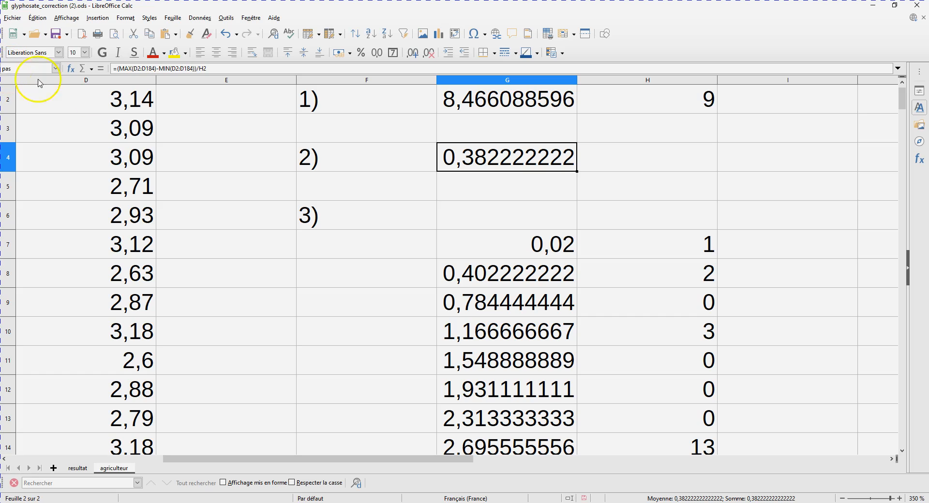
# - Check the minimum formula in G7 and fill the class limit formula =G7+pas from G8 down to G18
pyautogui.click(538, 249)
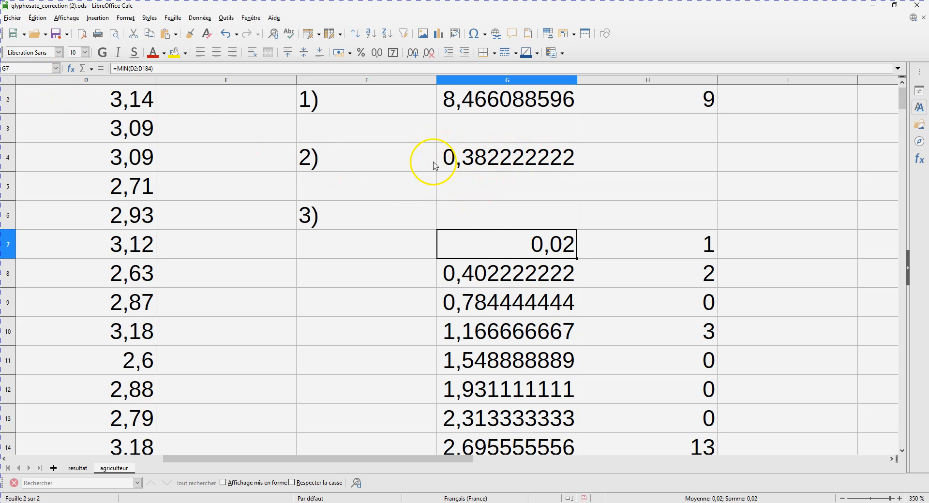
pyautogui.click(508, 277)
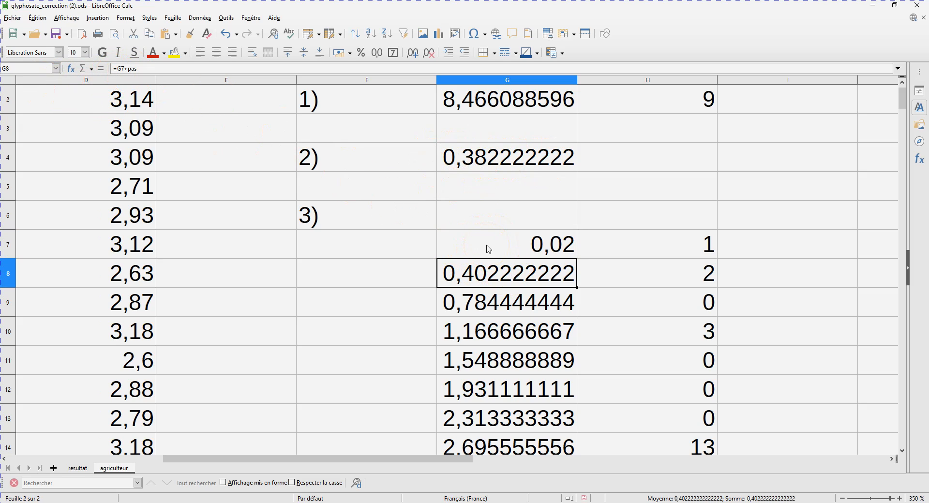
pyautogui.scroll(-2, 590, 290)
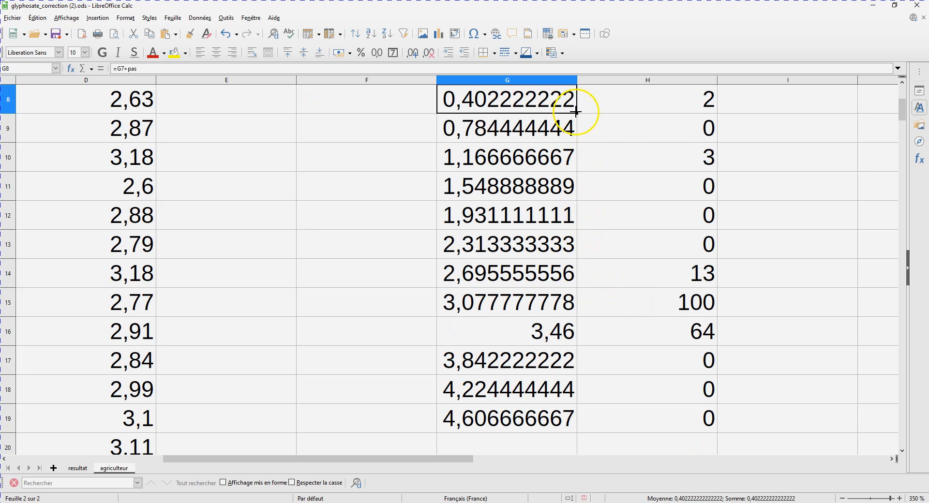
pyautogui.moveTo(575, 111); pyautogui.dragTo(586, 394)
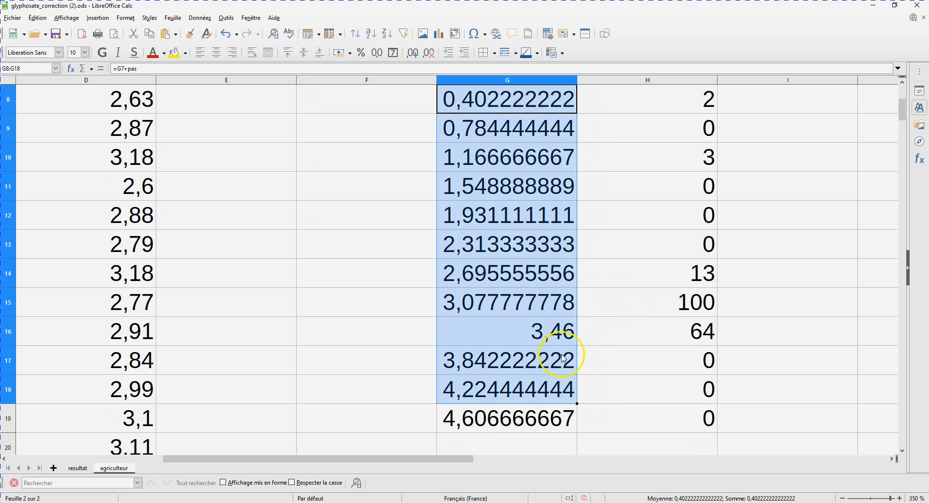
# - Examine the copied class limit formula in G18 and the FREQUENCE array formula in H7
pyautogui.click(476, 393)
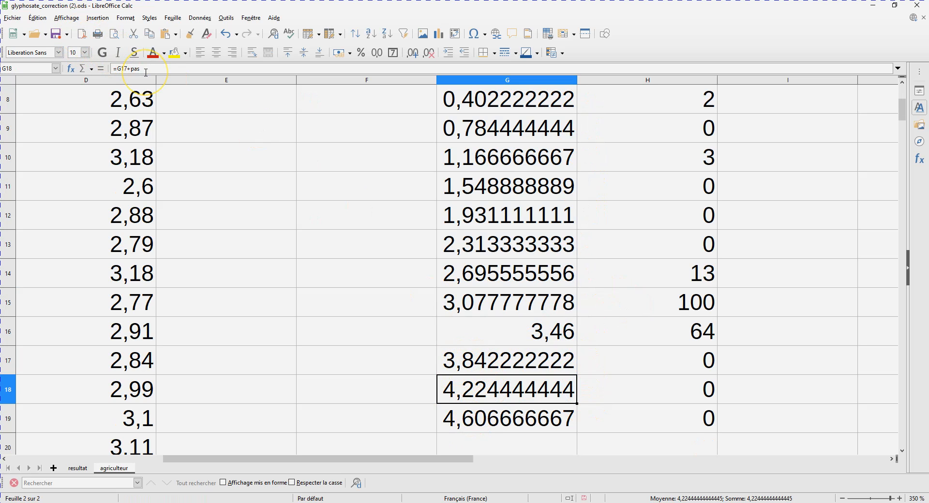
pyautogui.scroll(3, 505, 346)
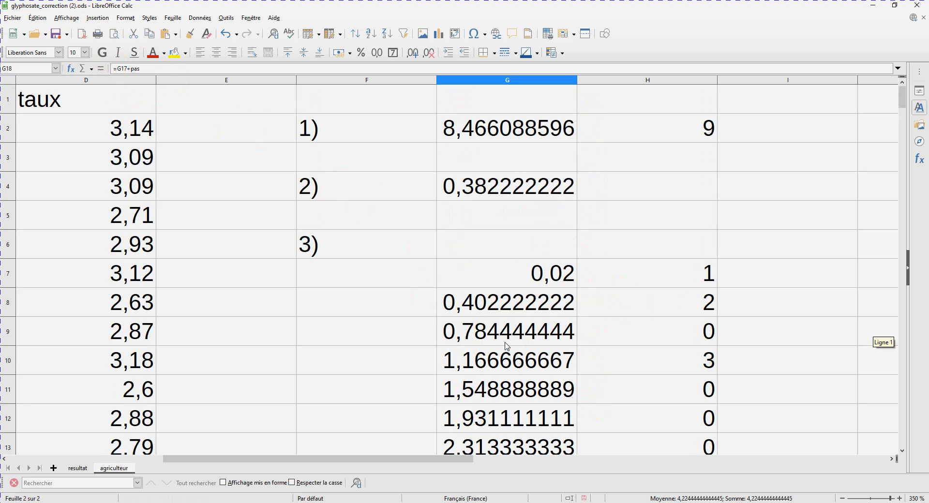
pyautogui.scroll(-1, 506, 346)
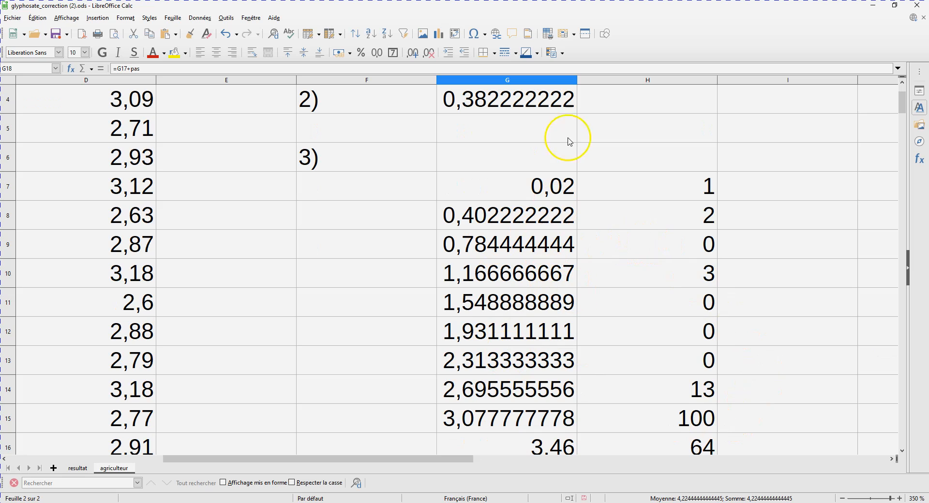
pyautogui.click(661, 192)
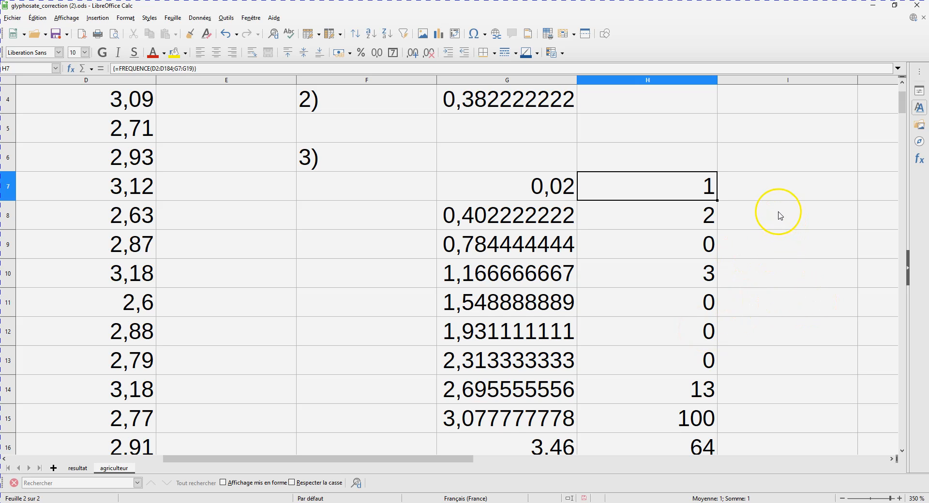
# - Select I7:I19 on the agriculteur sheet and insert the FREQUENCE function through the function wizard
pyautogui.moveTo(776, 195); pyautogui.dragTo(758, 135)
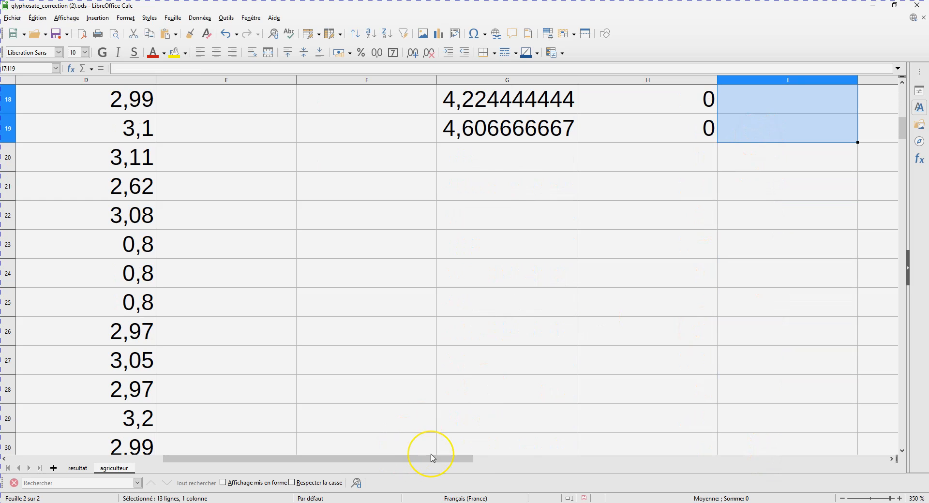
pyautogui.click(459, 460)
pyautogui.scroll(5, 571, 415)
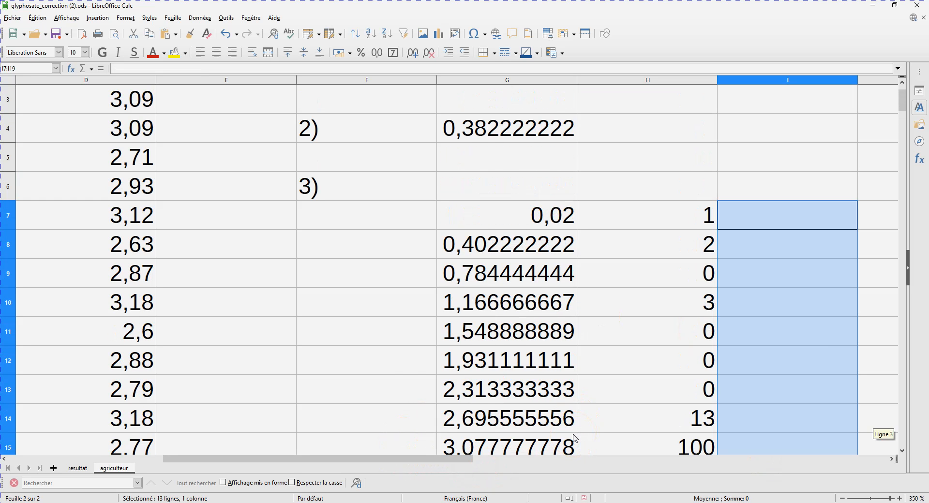
pyautogui.click(97, 17)
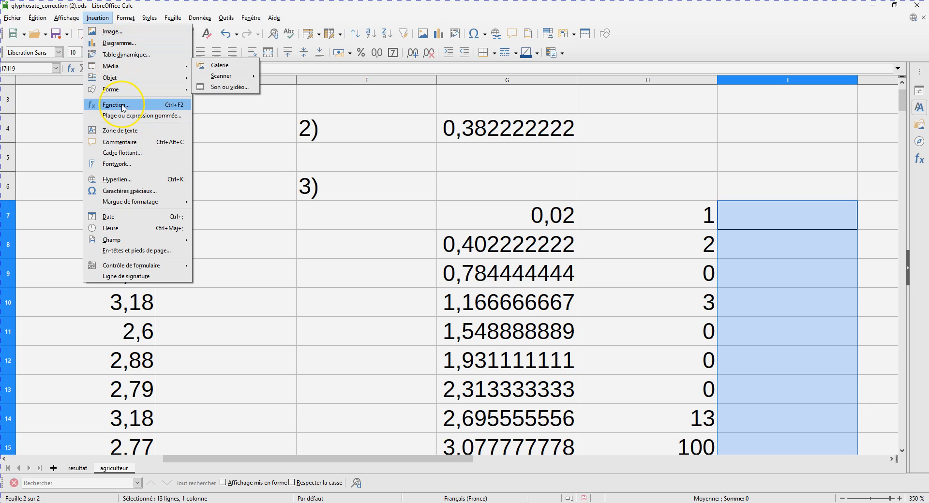
pyautogui.press('Escape')
pyautogui.hotkey('ctrl', 'F2')
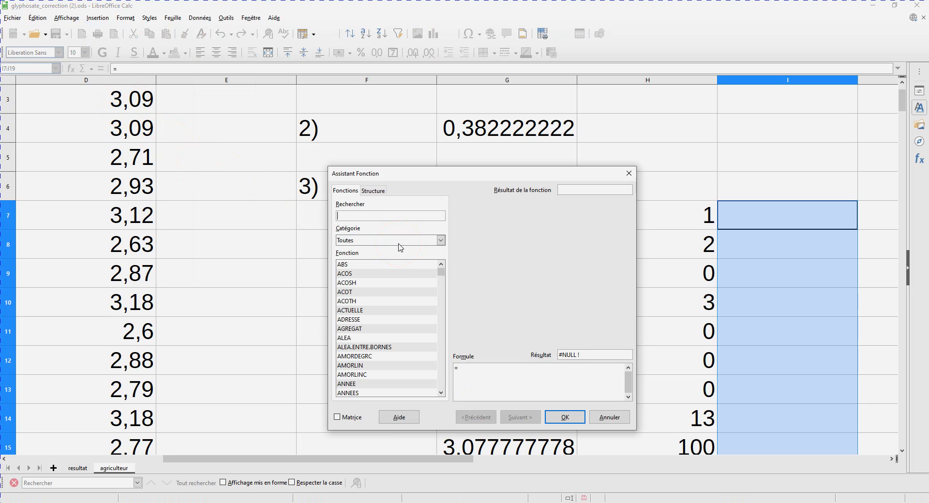
pyautogui.write('fre')
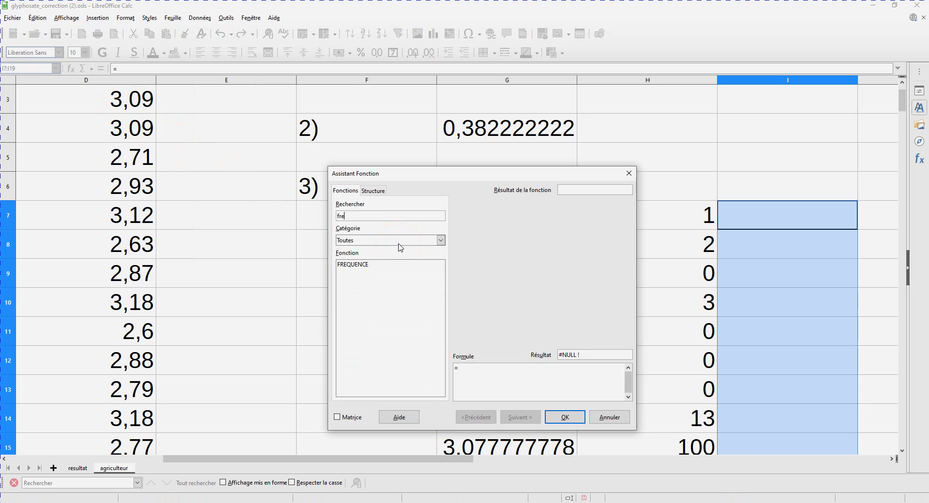
pyautogui.click(356, 265)
pyautogui.click(521, 417)
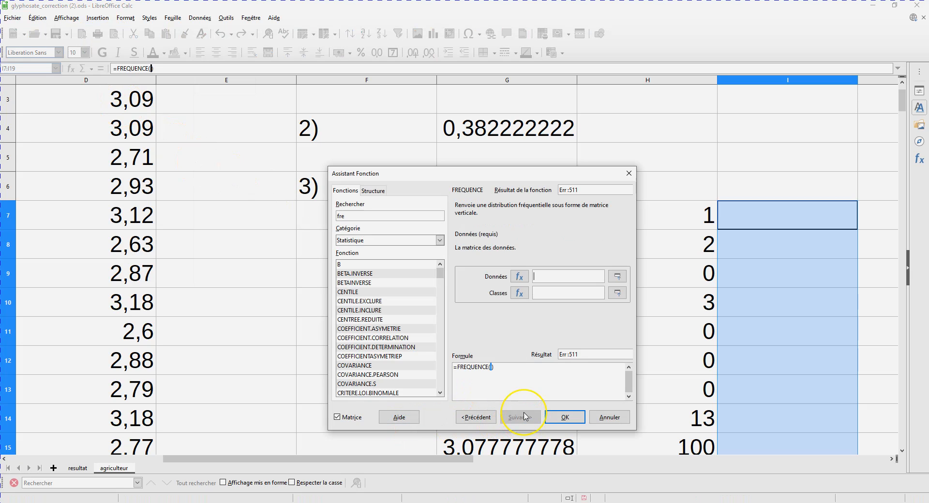
# - Set the FREQUENCE data to D2:D184 and the classes to G7:G19, and enter it as an array formula in I7:I19
pyautogui.scroll(1, 202, 237)
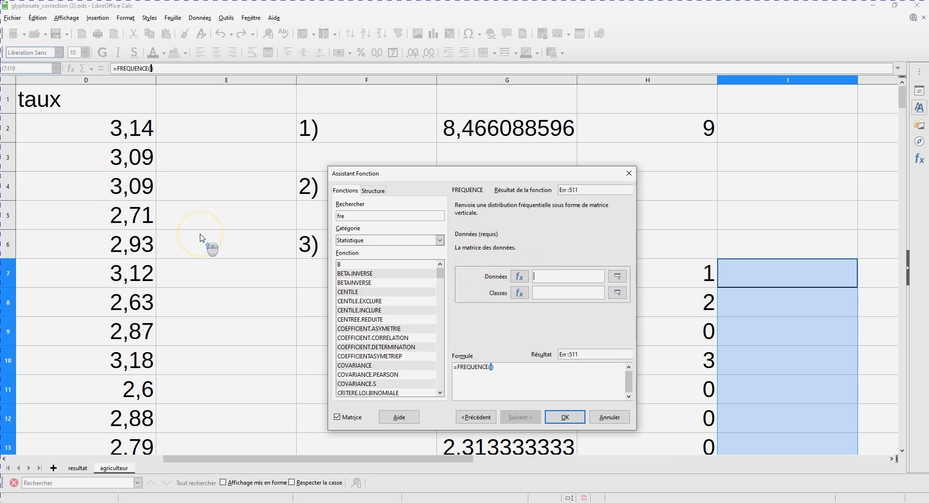
pyautogui.moveTo(96, 130); pyautogui.dragTo(150, 249)
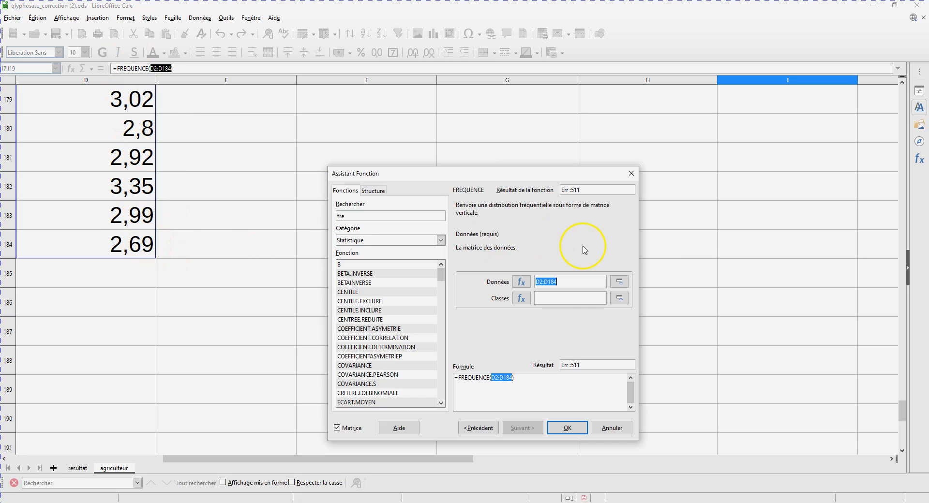
pyautogui.click(552, 299)
pyautogui.moveTo(904, 418); pyautogui.dragTo(866, 97)
pyautogui.moveTo(510, 173); pyautogui.dragTo(224, 120)
pyautogui.moveTo(505, 189); pyautogui.dragTo(514, 166)
pyautogui.click(290, 374)
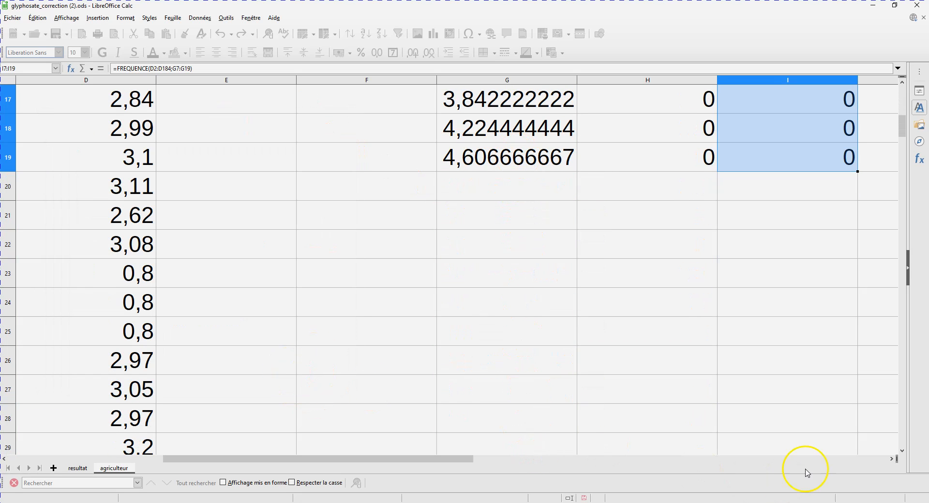
# - Compare the new frequencies in column I with the class limits in column G, examining cells G7 and I8
pyautogui.moveTo(457, 458); pyautogui.dragTo(582, 457)
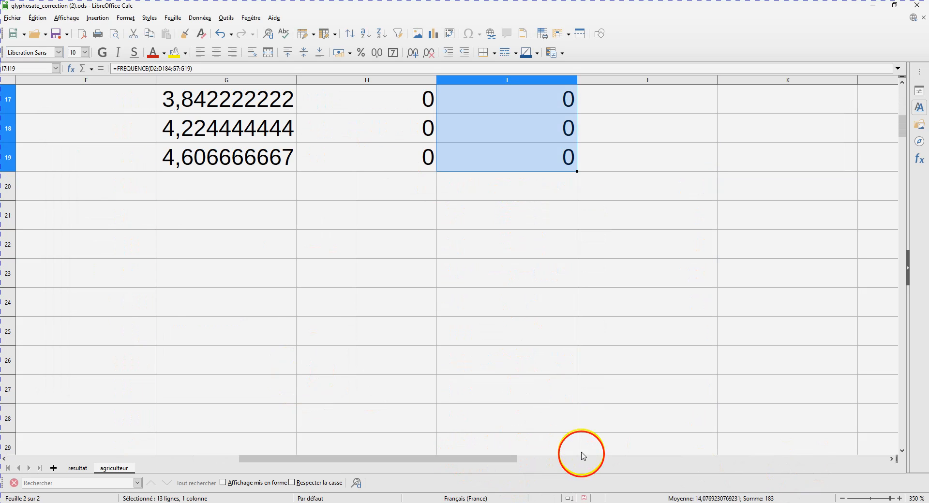
pyautogui.scroll(5, 582, 441)
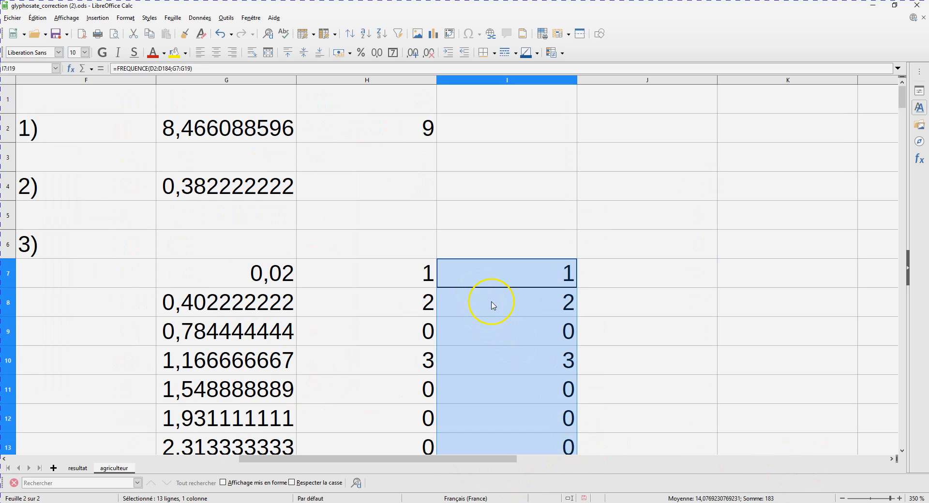
pyautogui.click(515, 306)
pyautogui.click(284, 279)
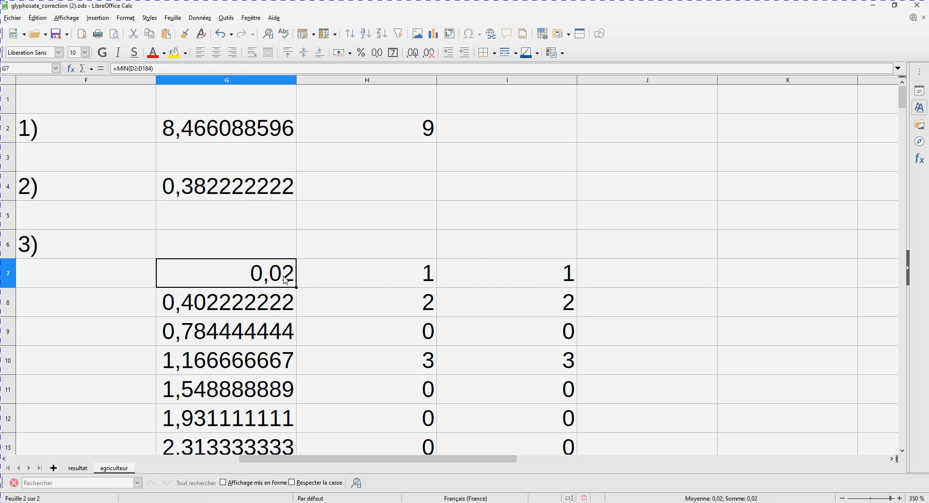
pyautogui.click(517, 305)
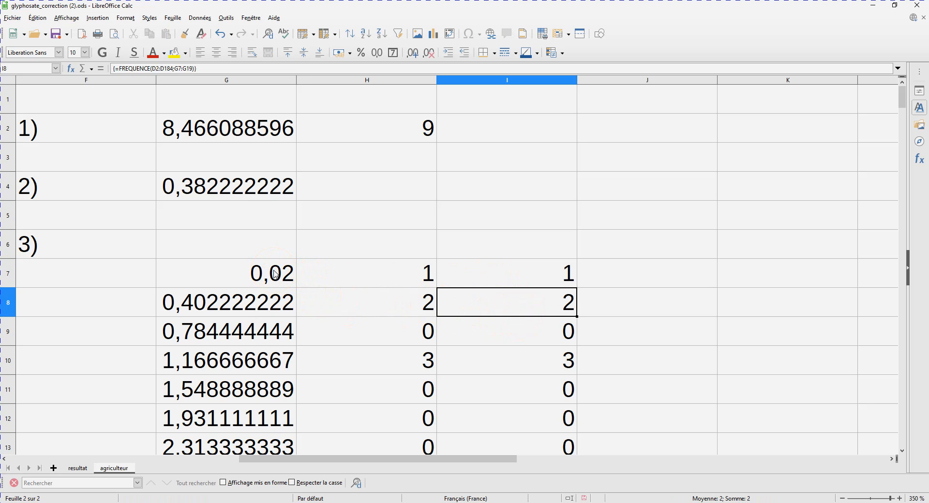